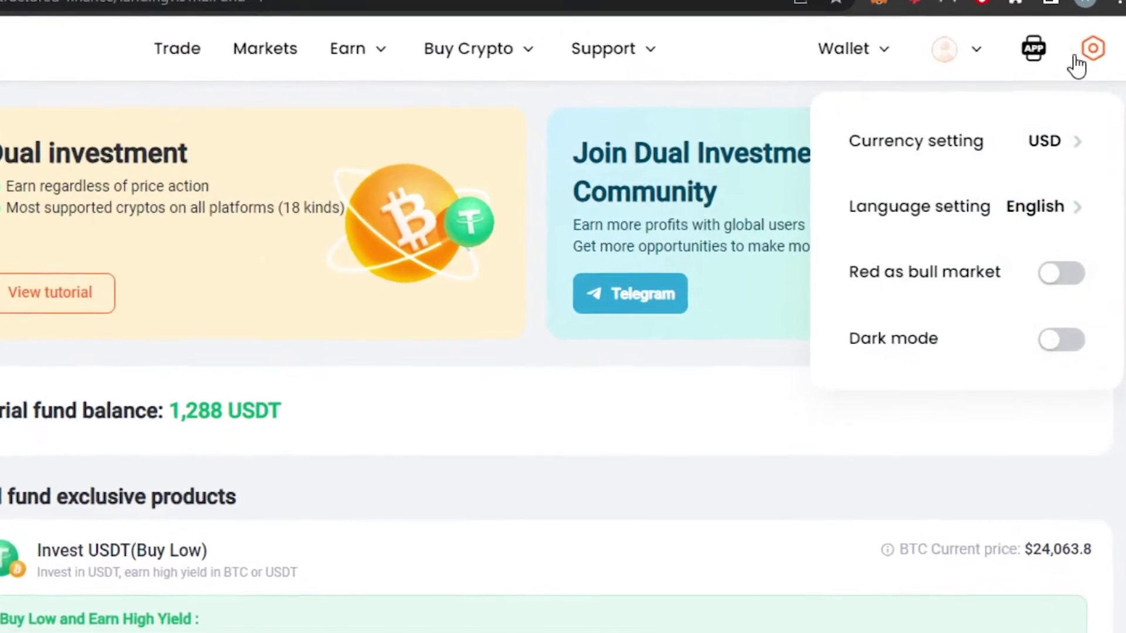
Show the Wallet dropdown with a 0 USD (≈0 BTC) total balance, deposit and withdraw.
mouse_move(979, 91)
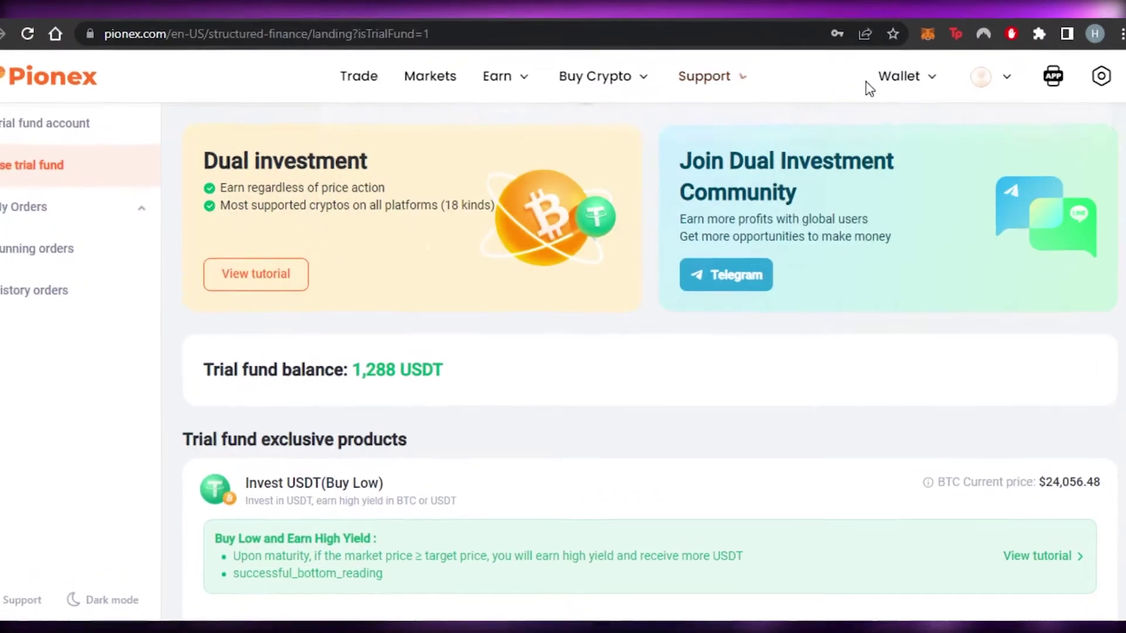
mouse_move(913, 88)
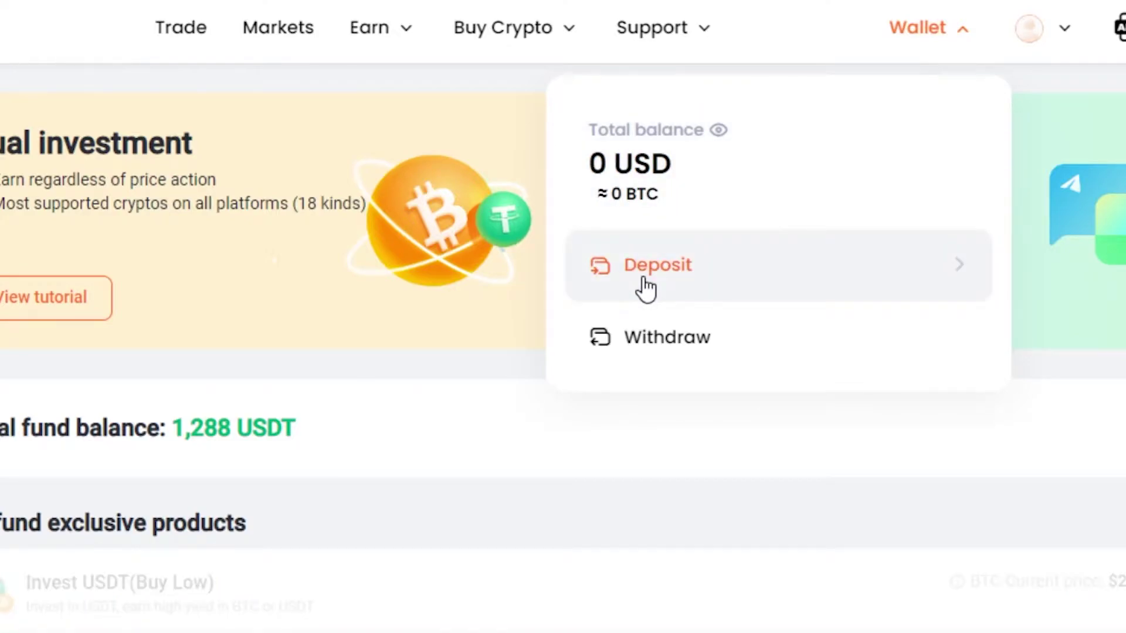
View the USDT deposit page, which requires identity verification, then return to the Pionex home page.
left_click(645, 280)
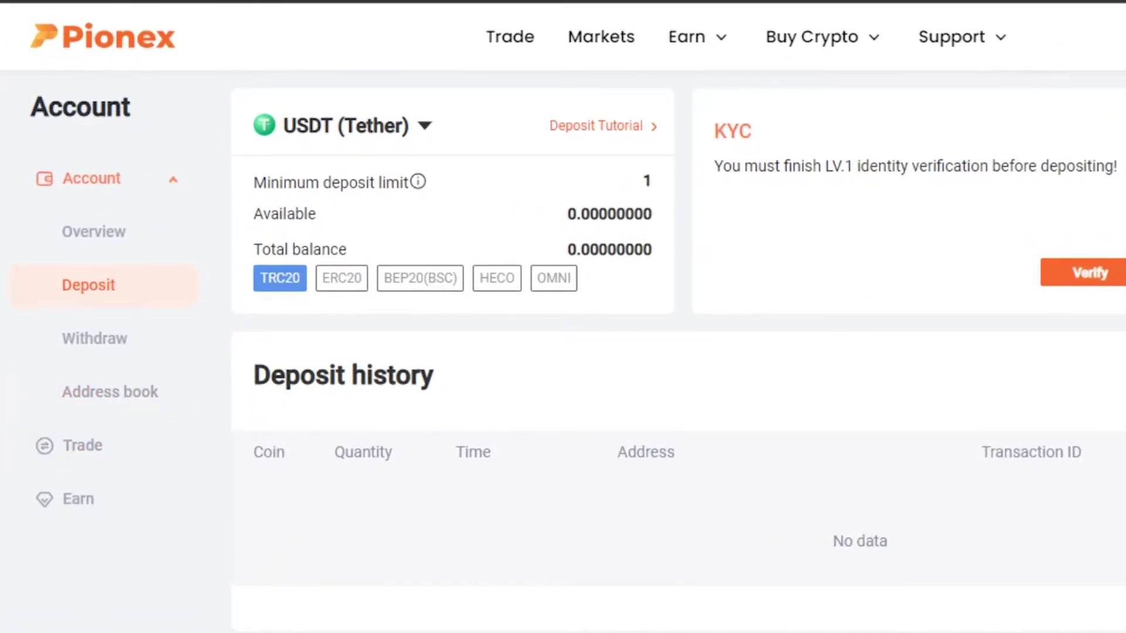
mouse_move(1123, 35)
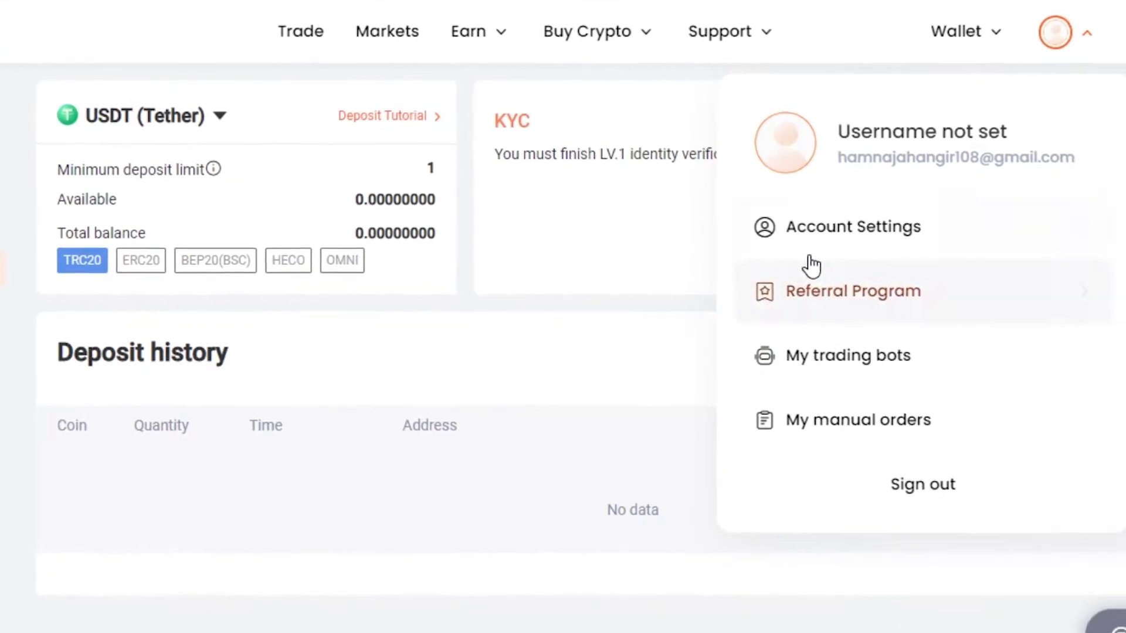
mouse_move(742, 101)
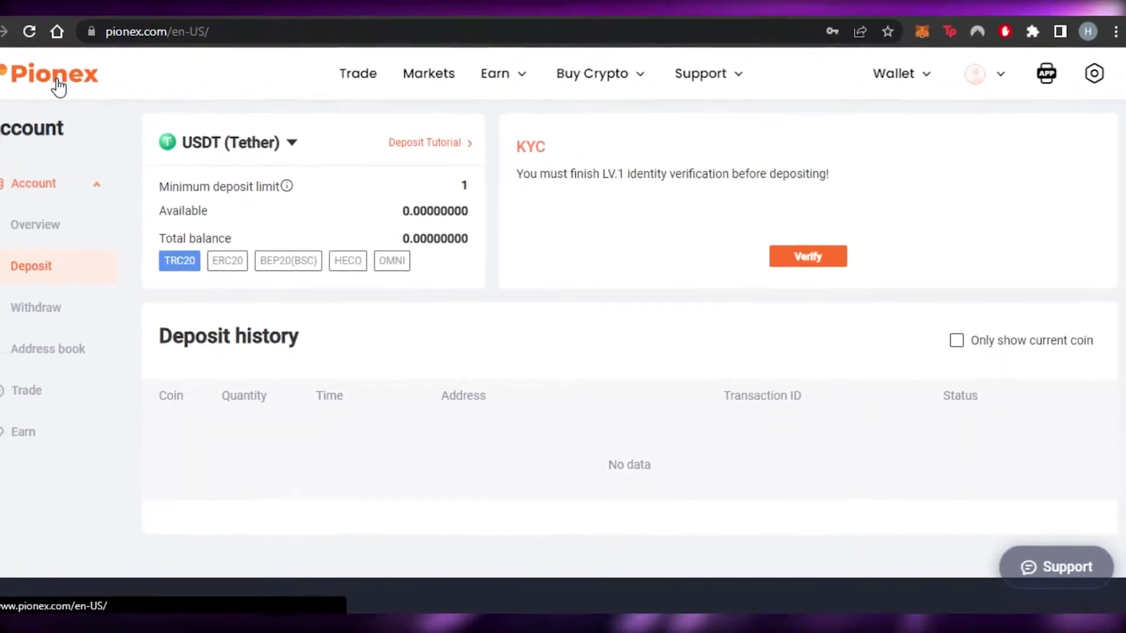
left_click(99, 97)
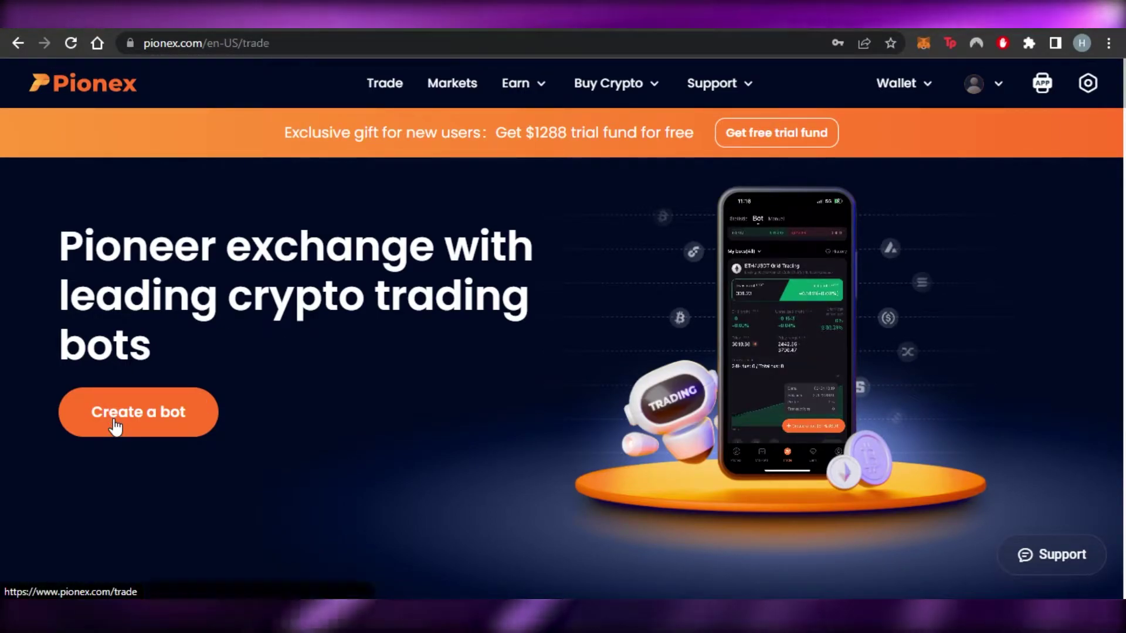
Go via Create a bot to the BTC/USDT trade page, priced around 24,069 USDT.
left_click(116, 427)
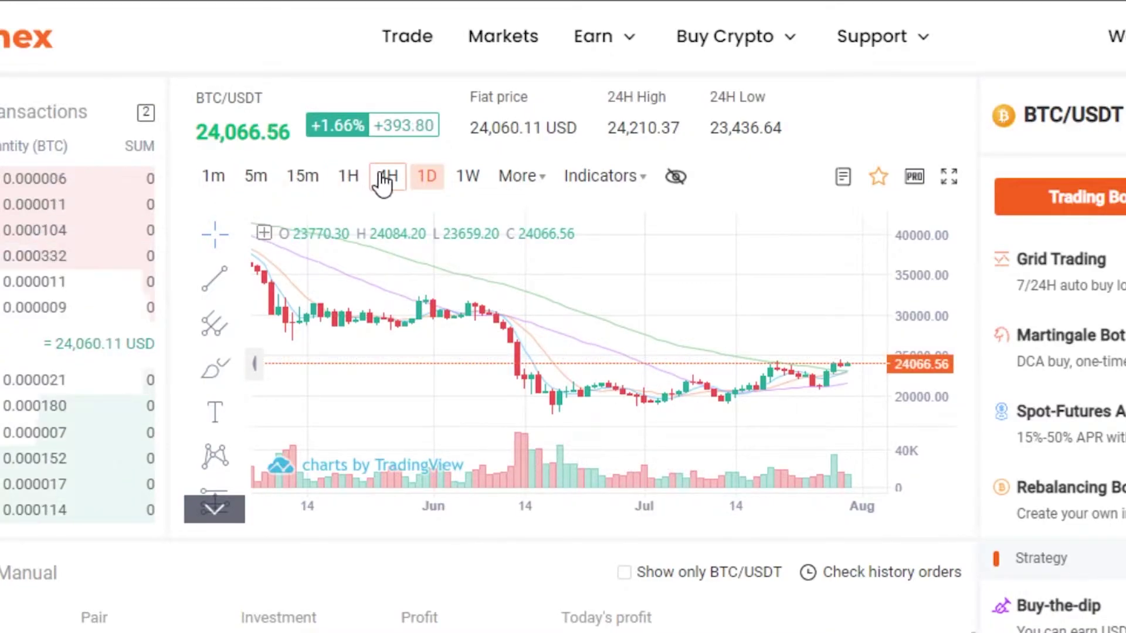
Check the chart indicator options, then list USDT pairs: BTC, ETH, SOL, ETC, TRX, FIL.
left_click(627, 177)
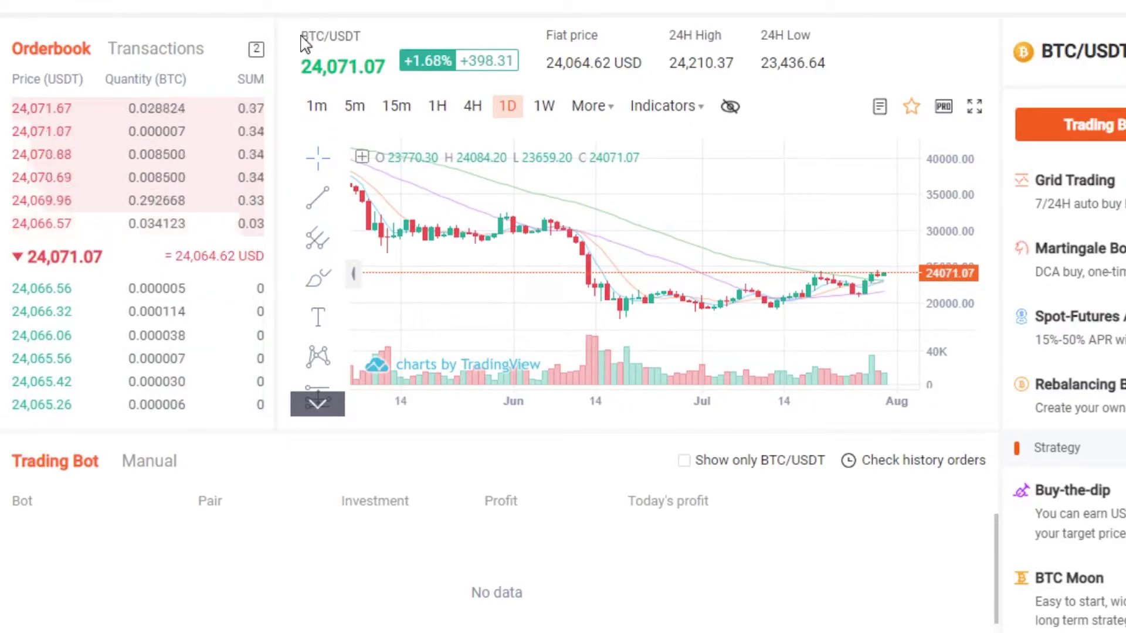
left_click_drag(301, 37, 370, 44)
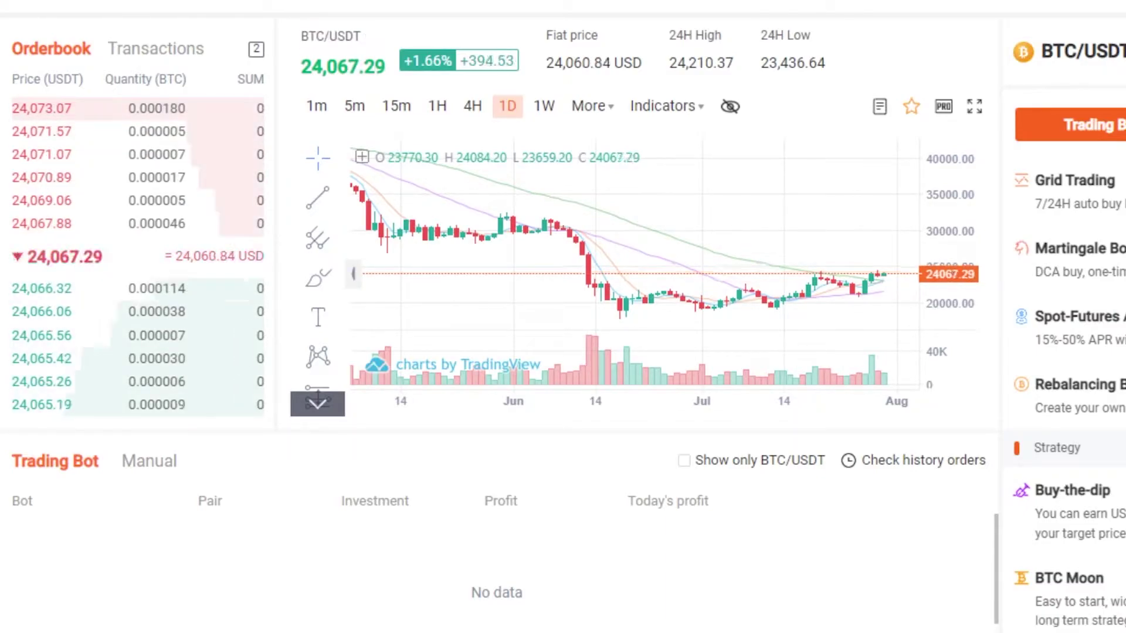
left_click(1082, 51)
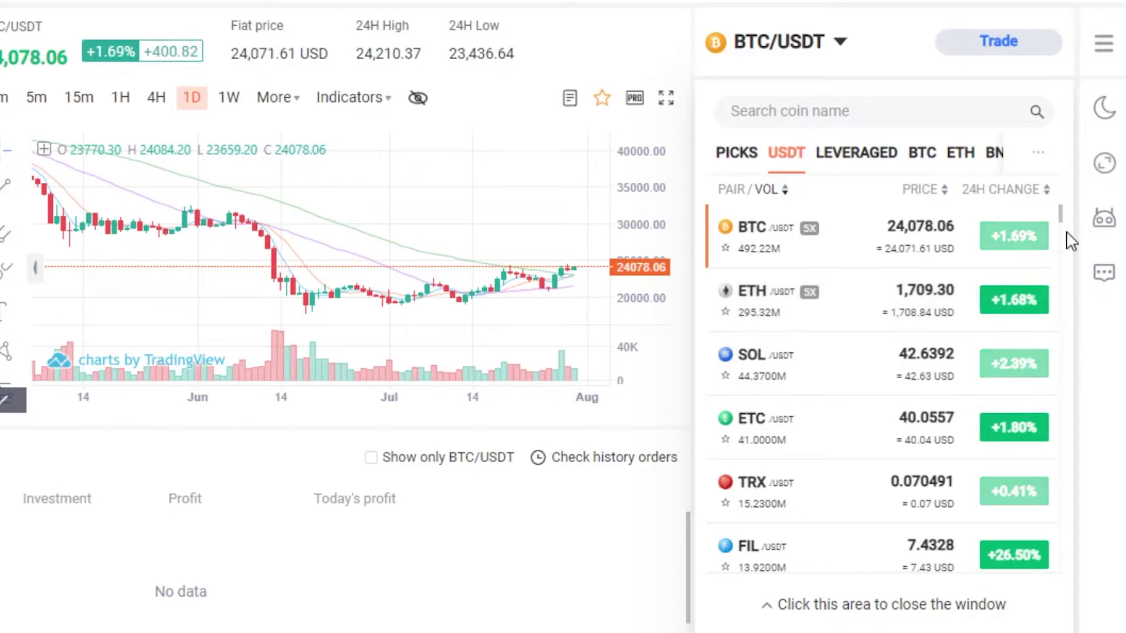
Scroll the USDT pair list down to NULS (0.2586, +10.13%), XEC, AMP and MOVR.
left_click_drag(1061, 220, 1065, 526)
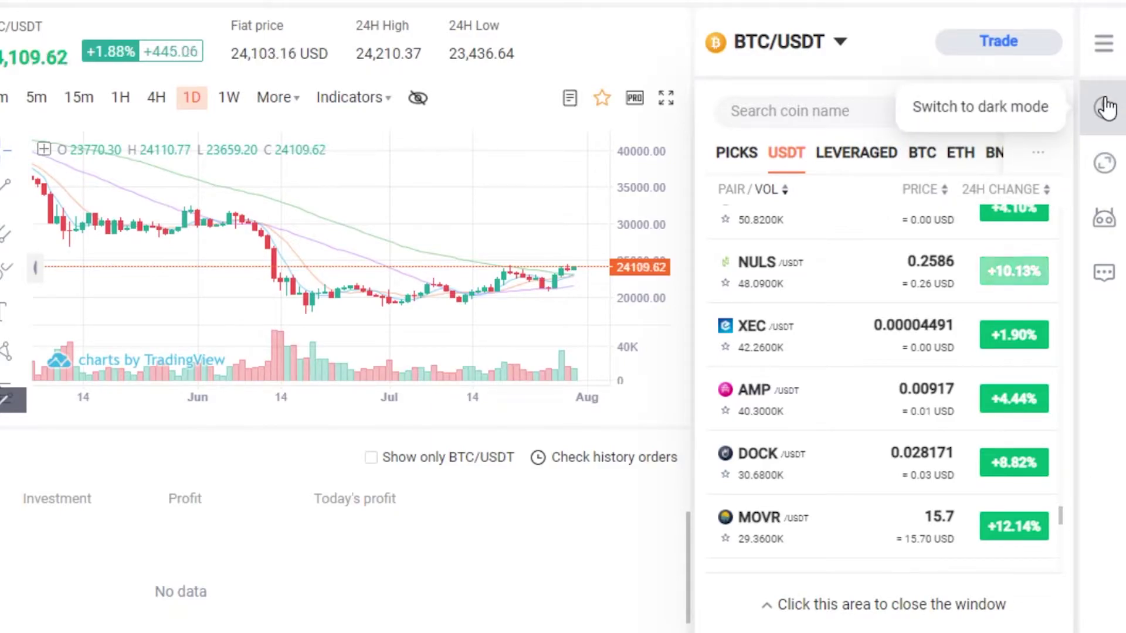
Switch the site to dark mode and close the trading-pair list.
left_click(1104, 108)
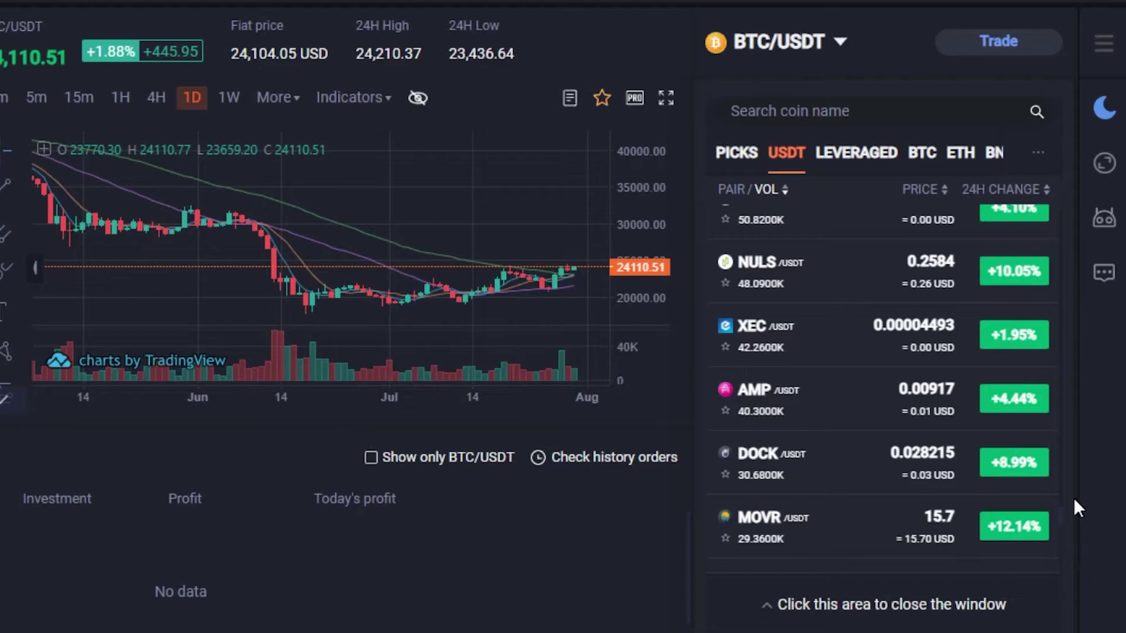
left_click_drag(1075, 585, 1079, 175)
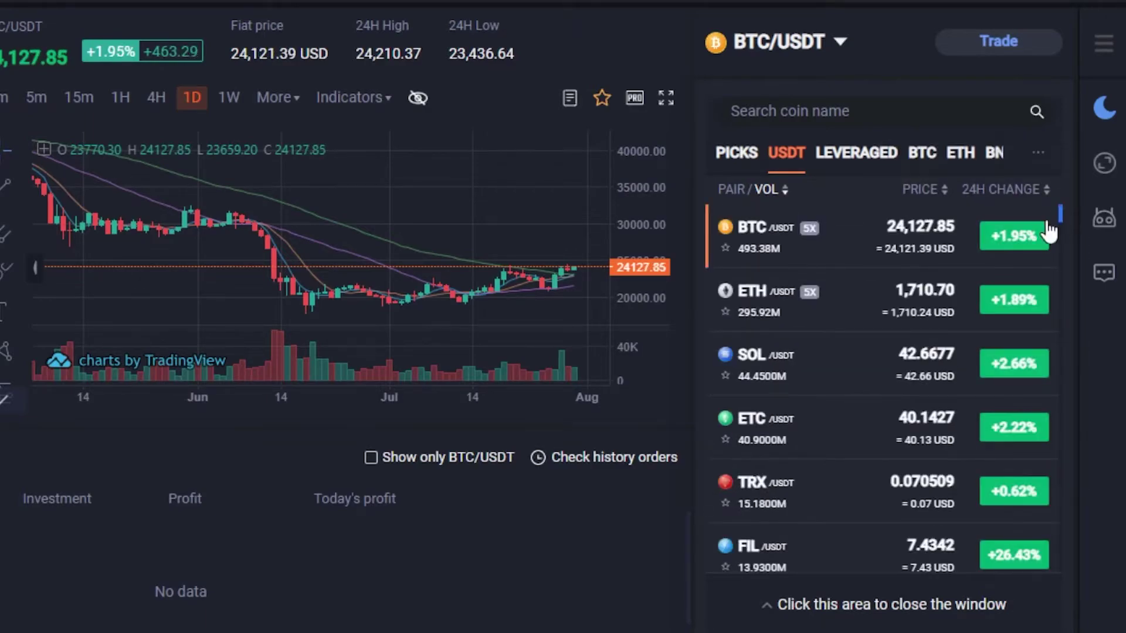
left_click(802, 53)
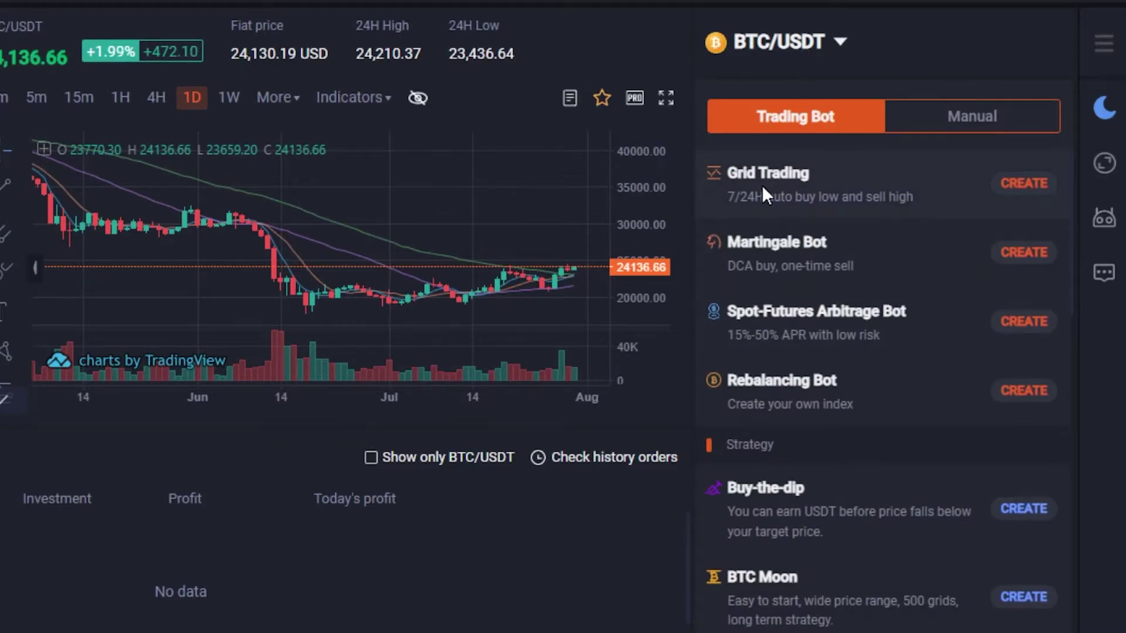
Browse the trading bot types and open the free 1288 USDT trial fund page.
mouse_move(833, 258)
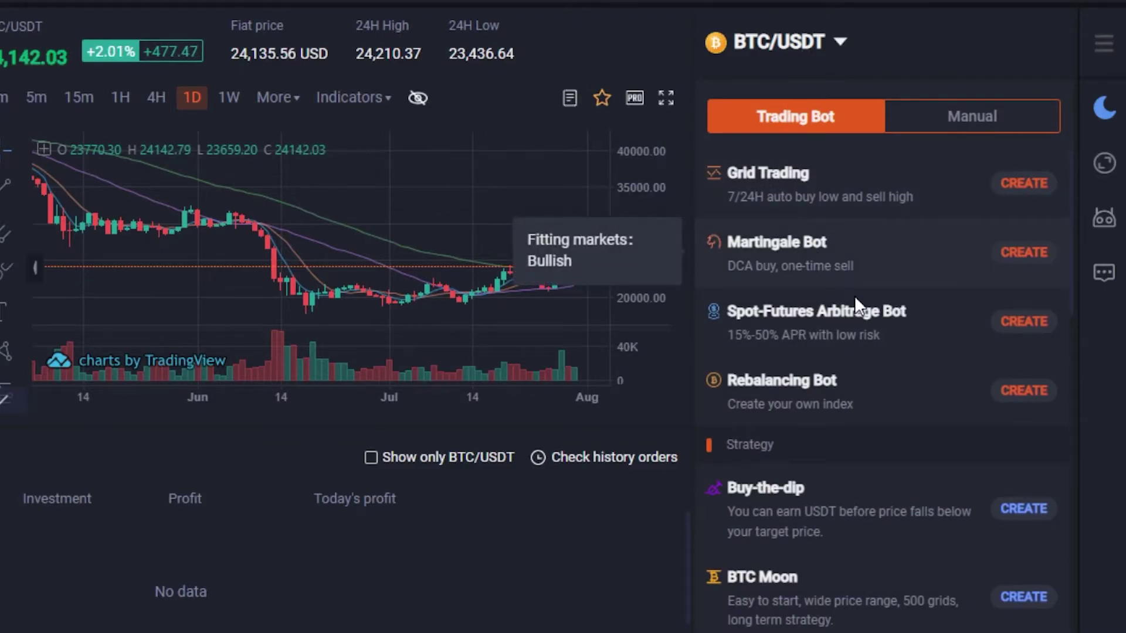
mouse_move(887, 352)
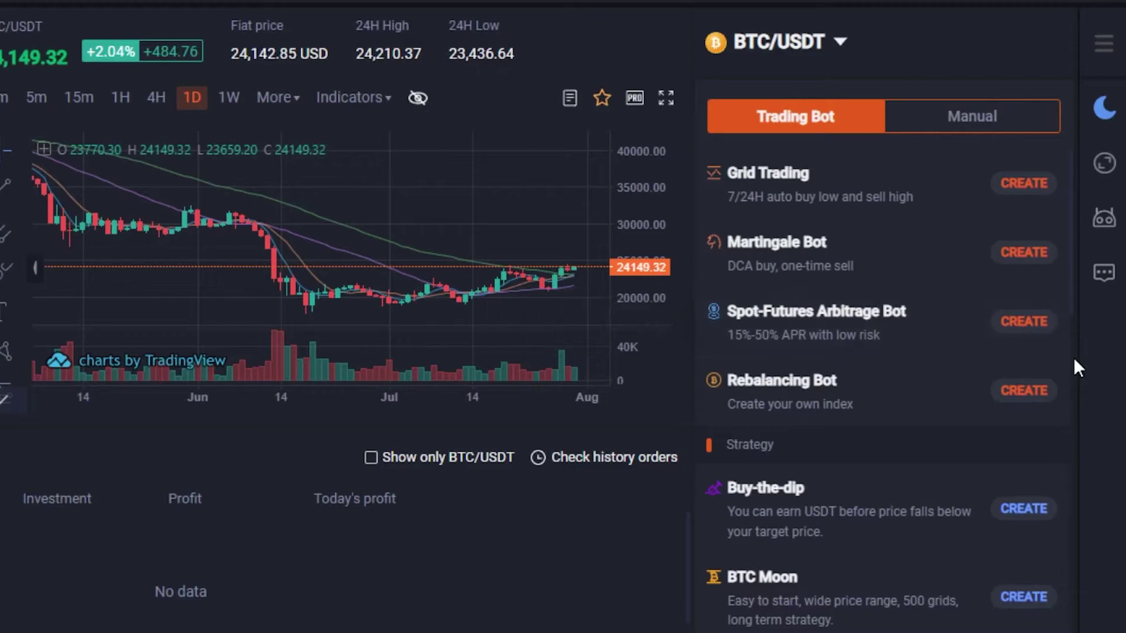
left_click_drag(1071, 260, 1074, 520)
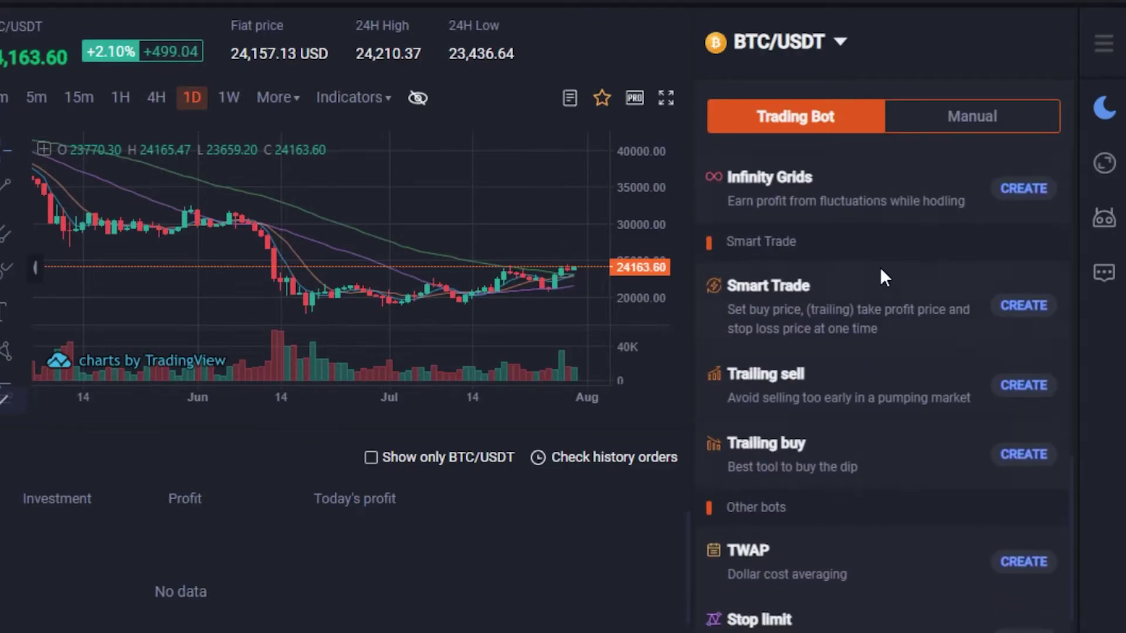
mouse_move(881, 271)
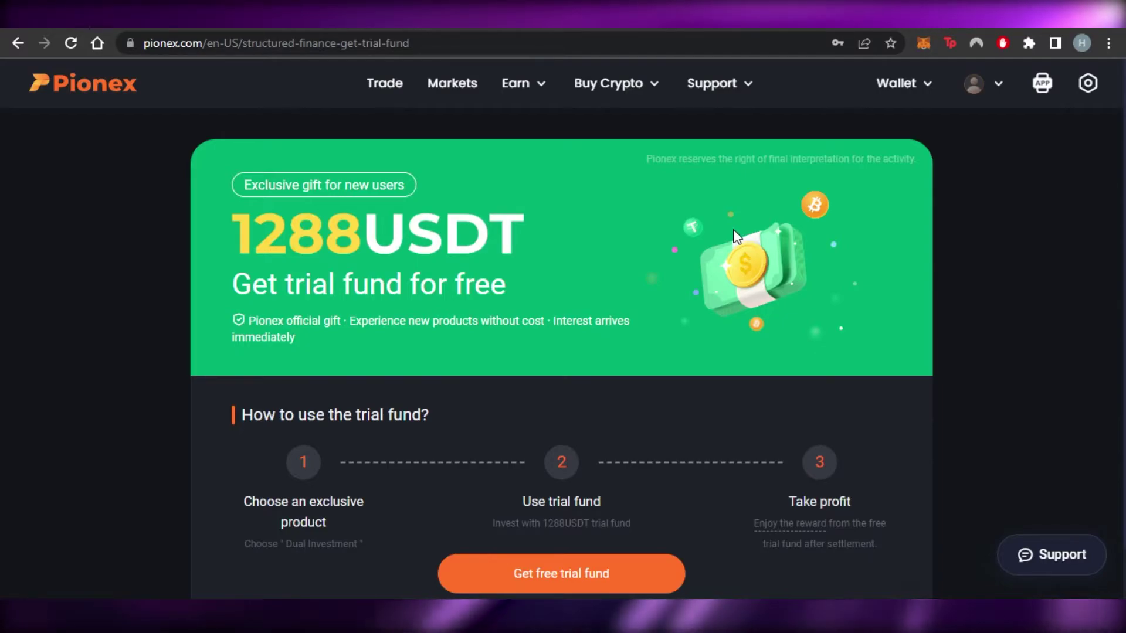
Claim the 1288 USDT trial fund and view its Buy Low products: 22.49% APY 1D, 10.07% 2D.
scroll(489, 444, "down", 1)
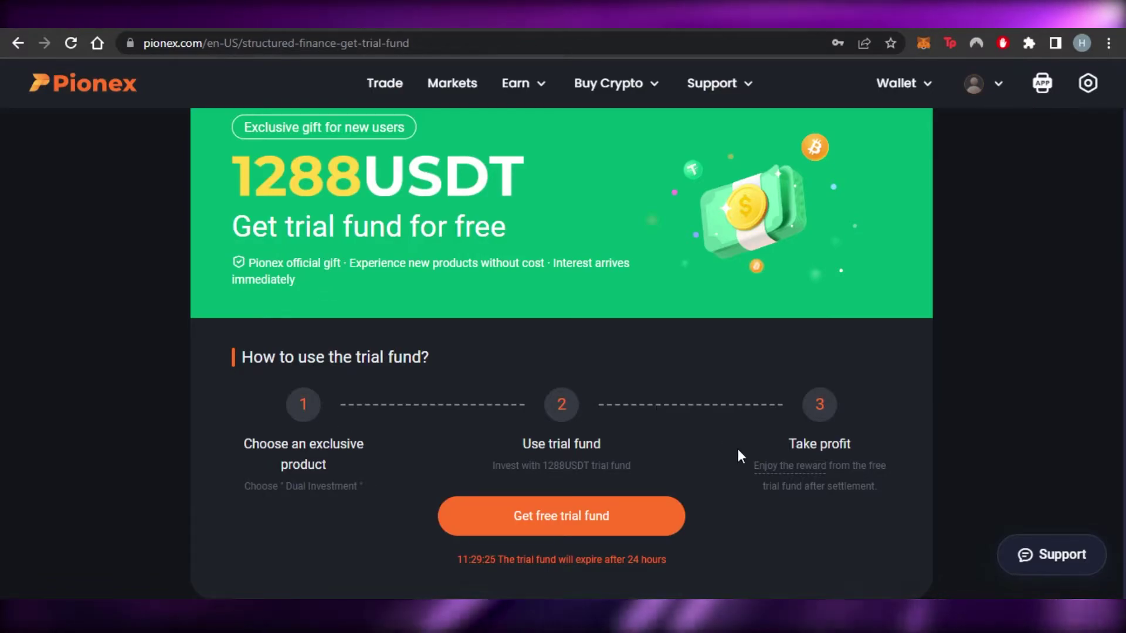
left_click(651, 522)
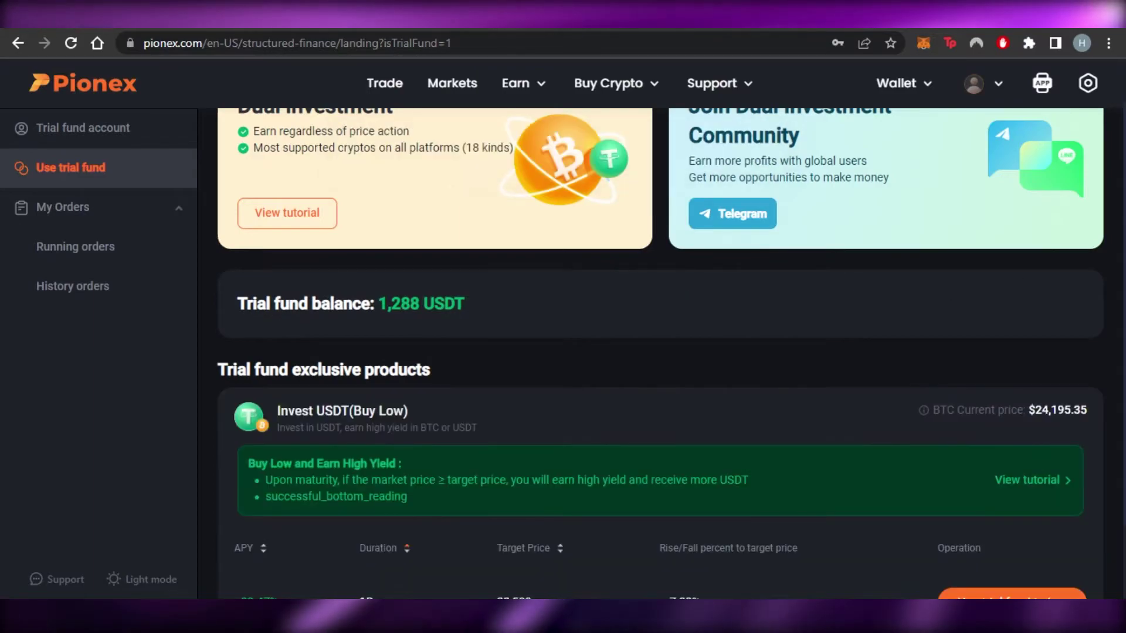
scroll(808, 152, "up", 1)
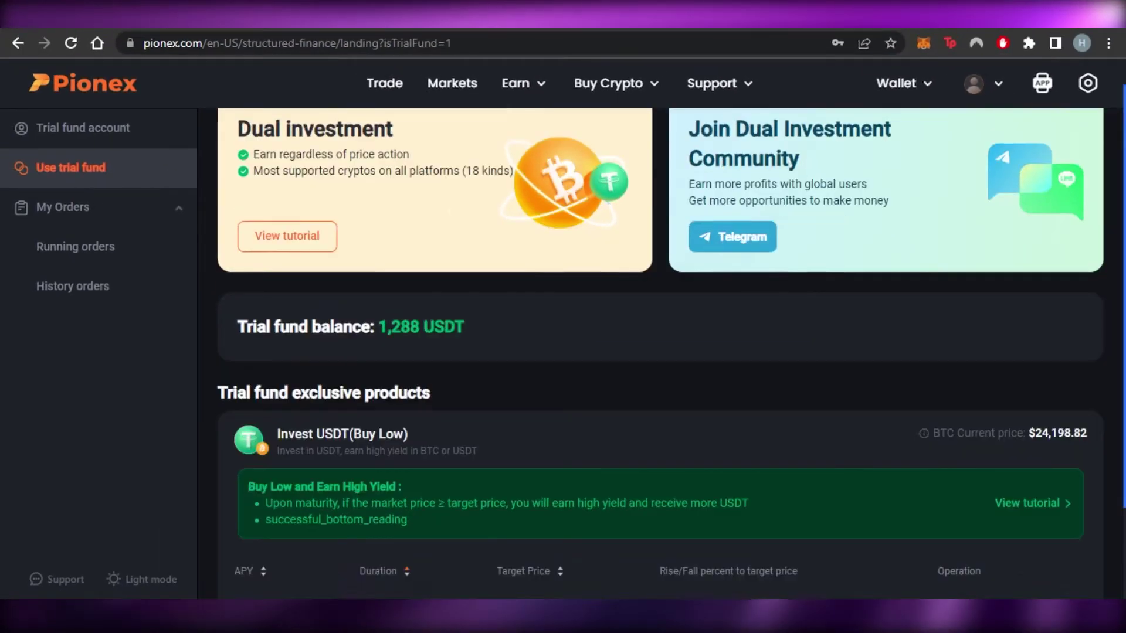
scroll(274, 251, "down", 2)
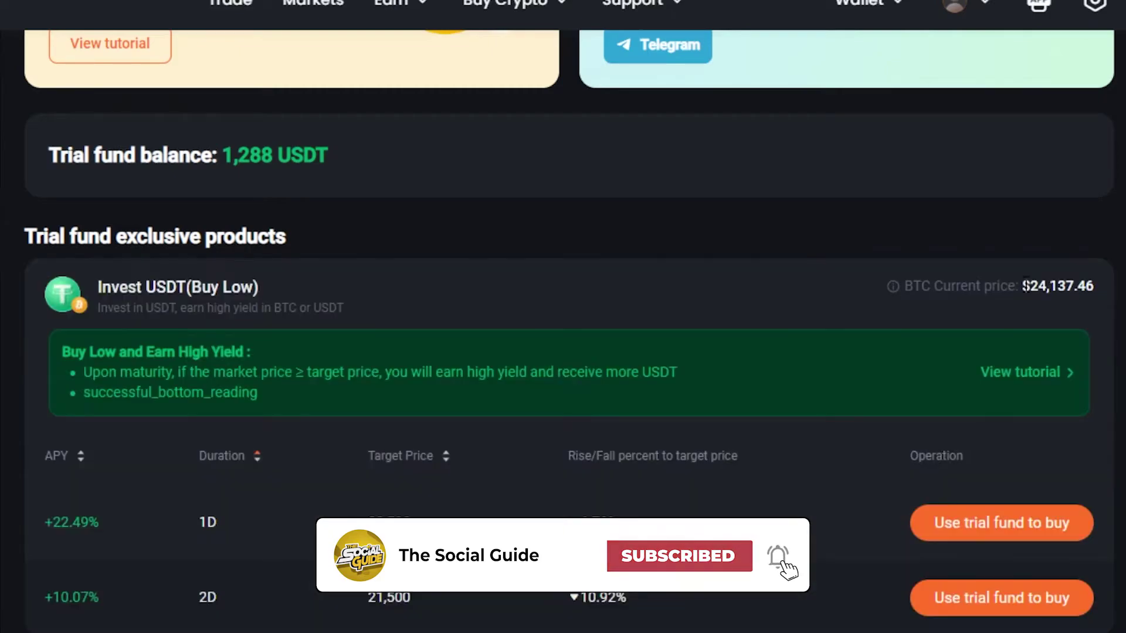
left_click_drag(1024, 286, 1106, 282)
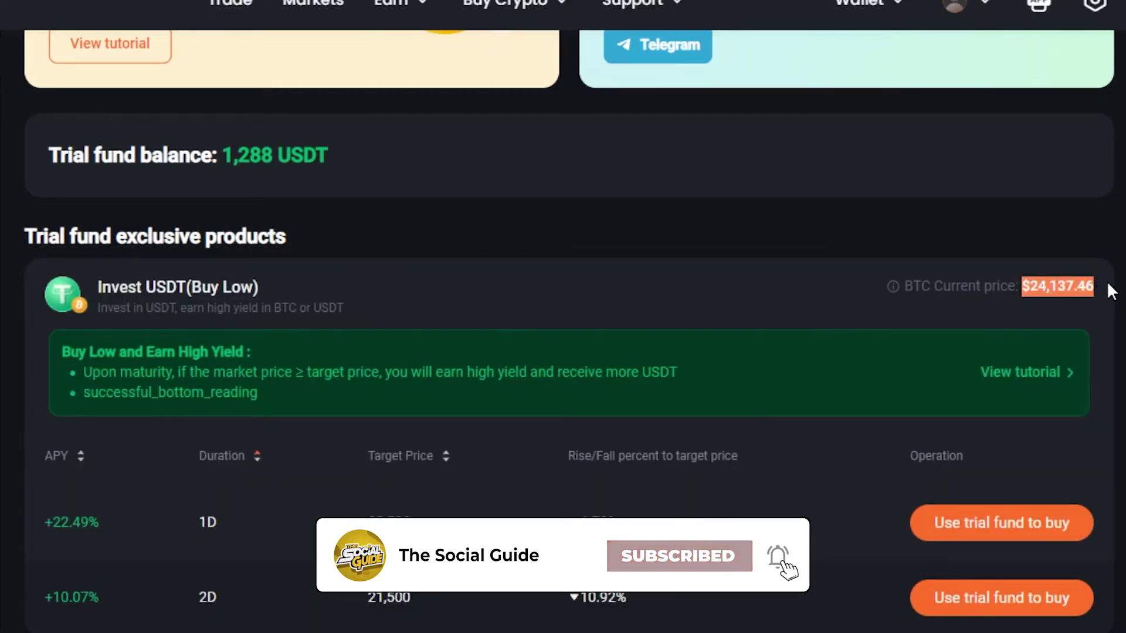
left_click(1106, 280)
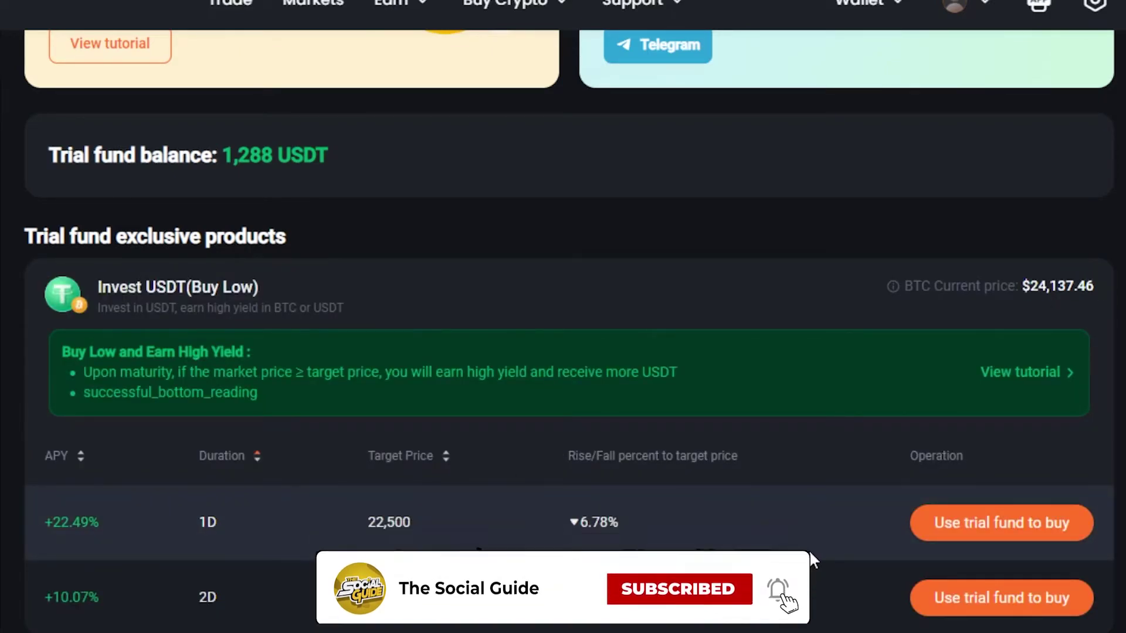
left_click(955, 531)
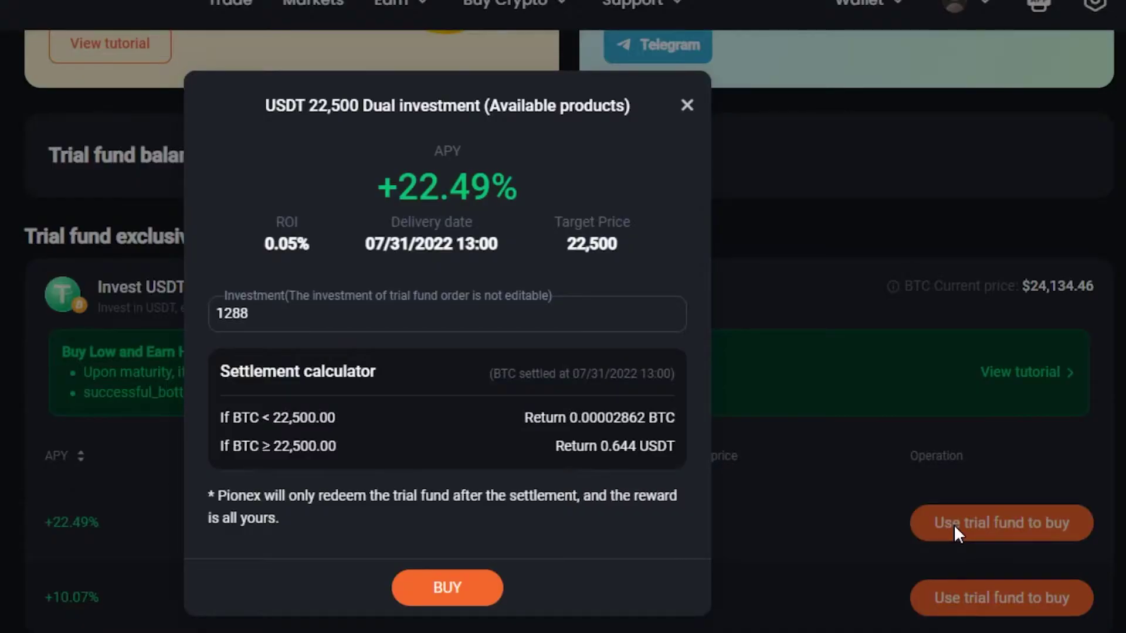
left_click(852, 519)
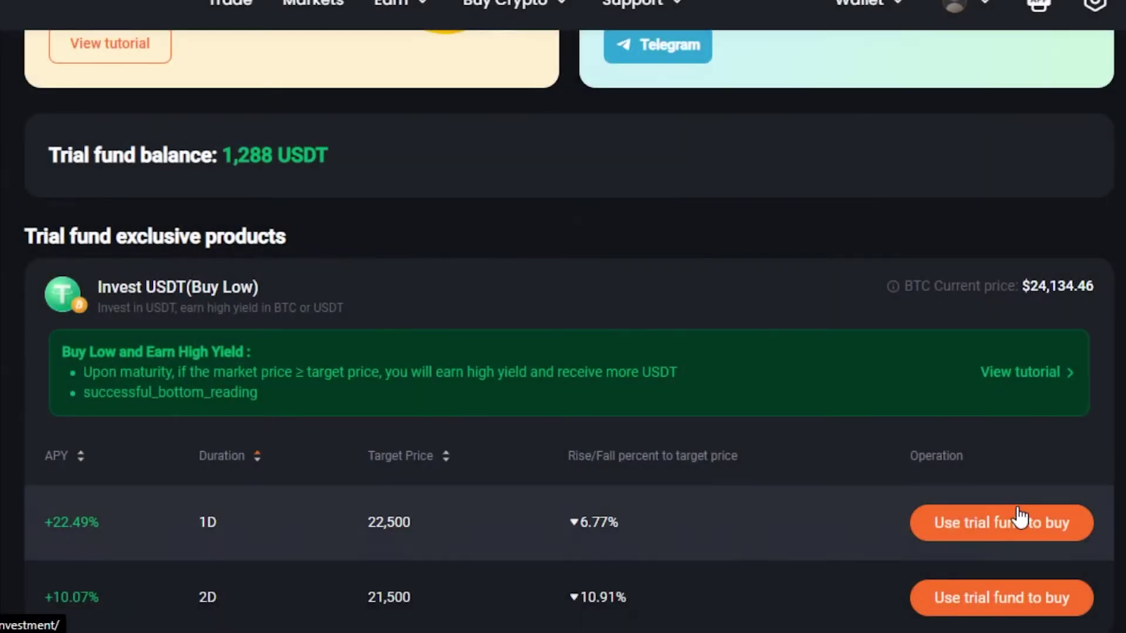
left_click(1017, 521)
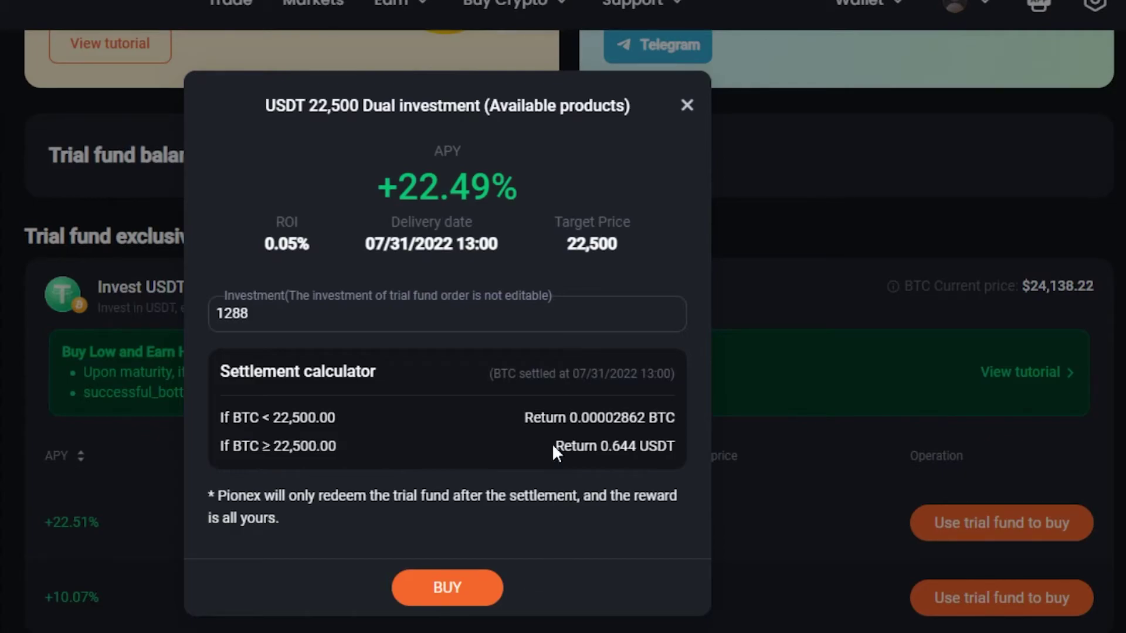
left_click(835, 241)
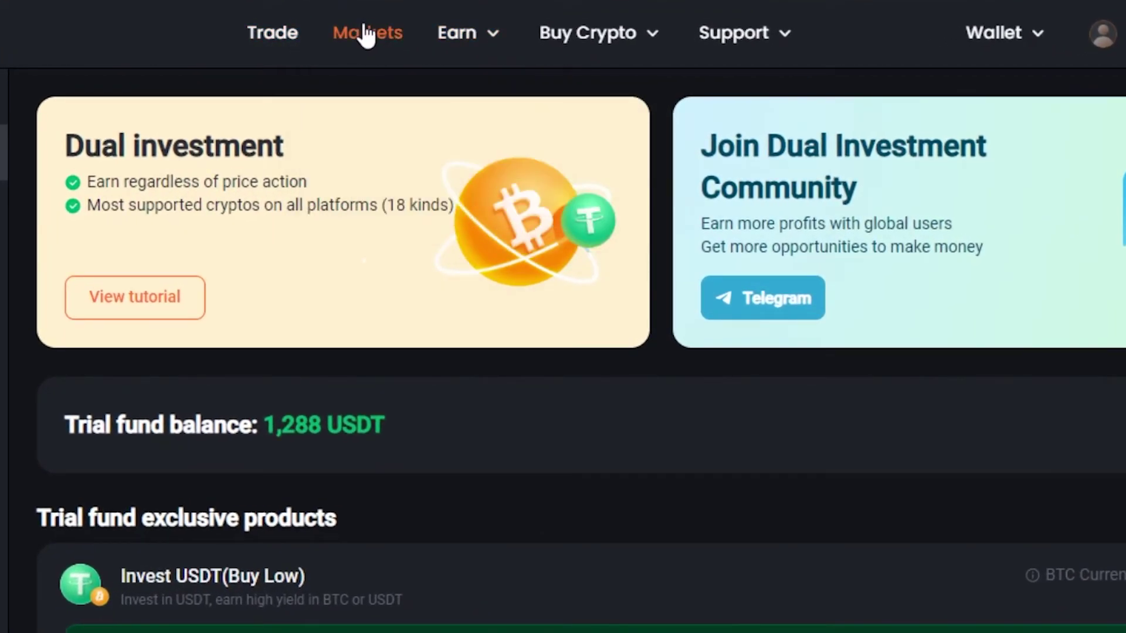
Open the Markets spot table on the USDT tab, showing BTC/USDT at 24150.23, up 2.26%.
left_click(366, 36)
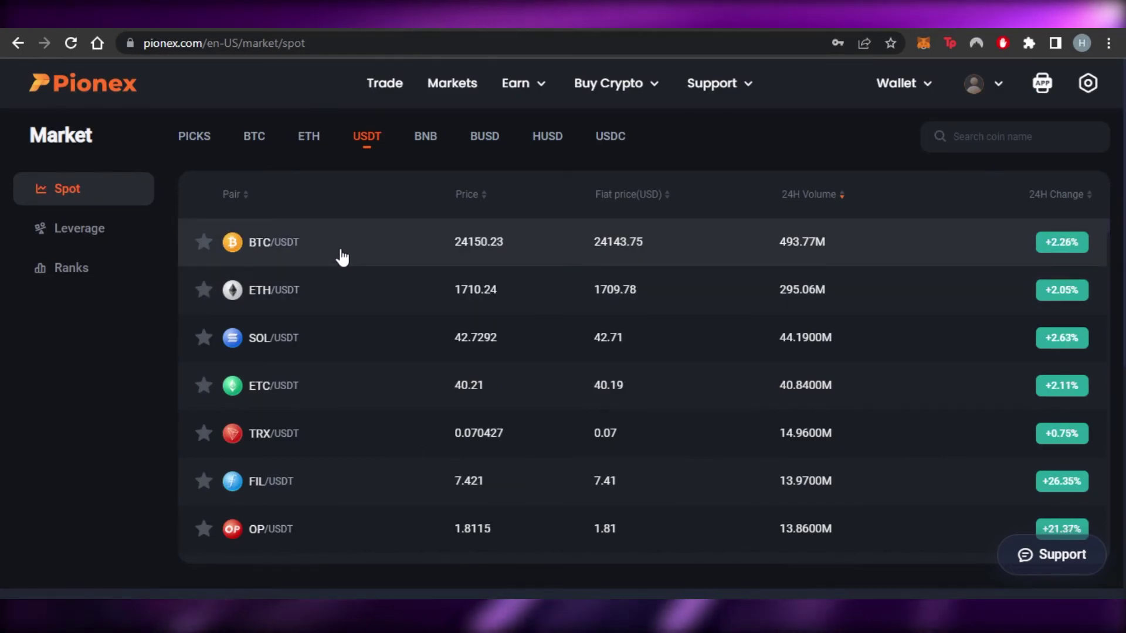
Open BTC/USDT from the markets table and switch the order panel to Manual limit buy.
left_click(344, 256)
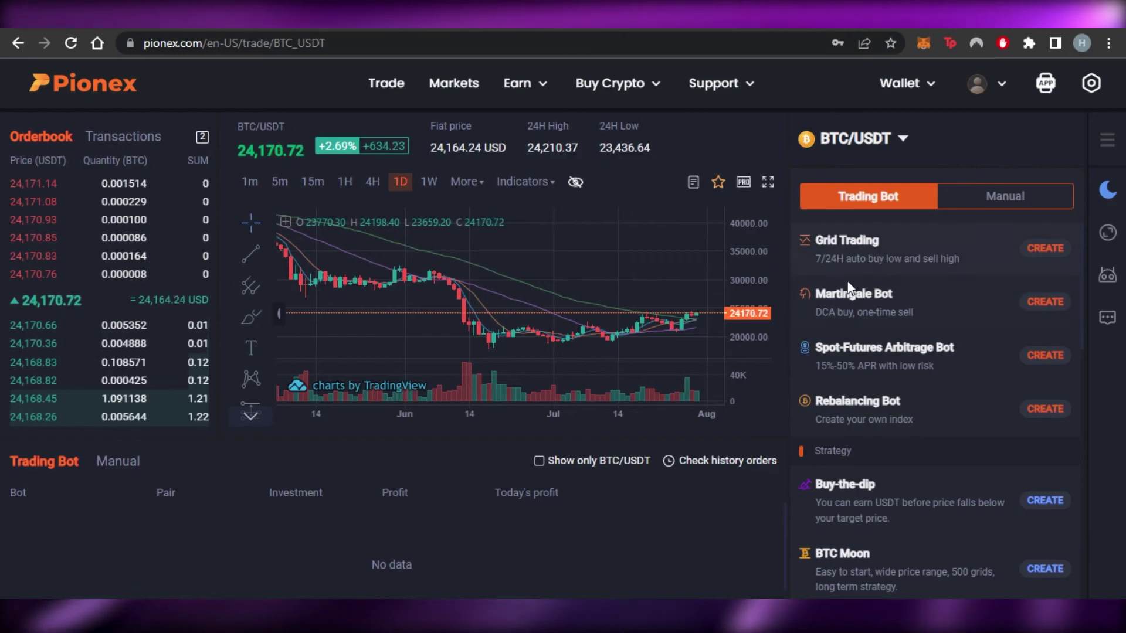
scroll(915, 411, "down", 5)
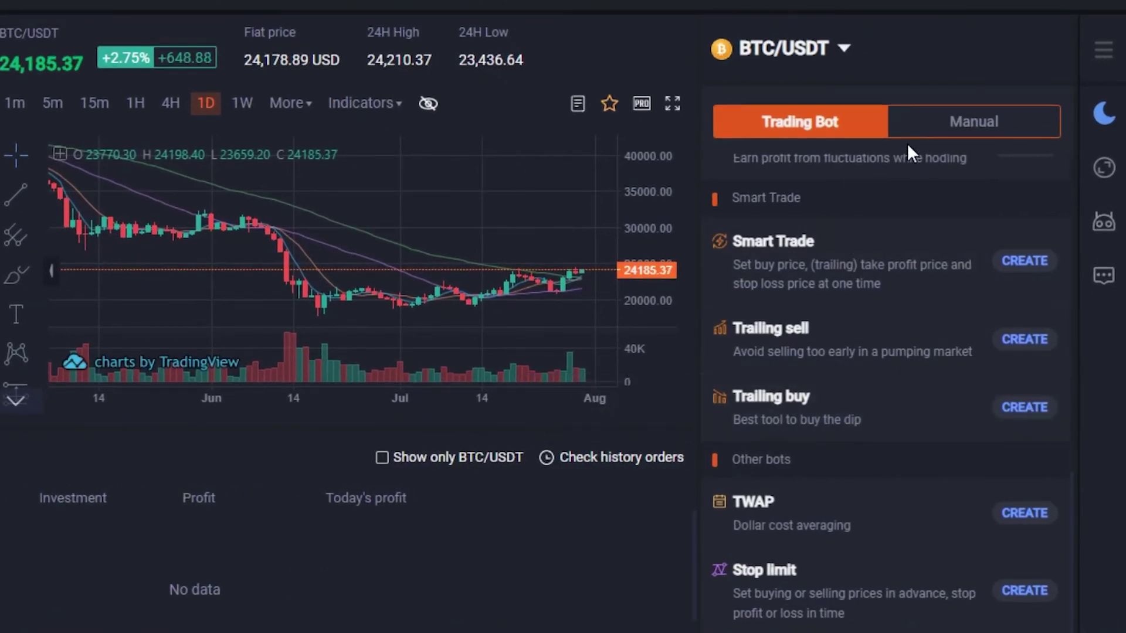
left_click(964, 131)
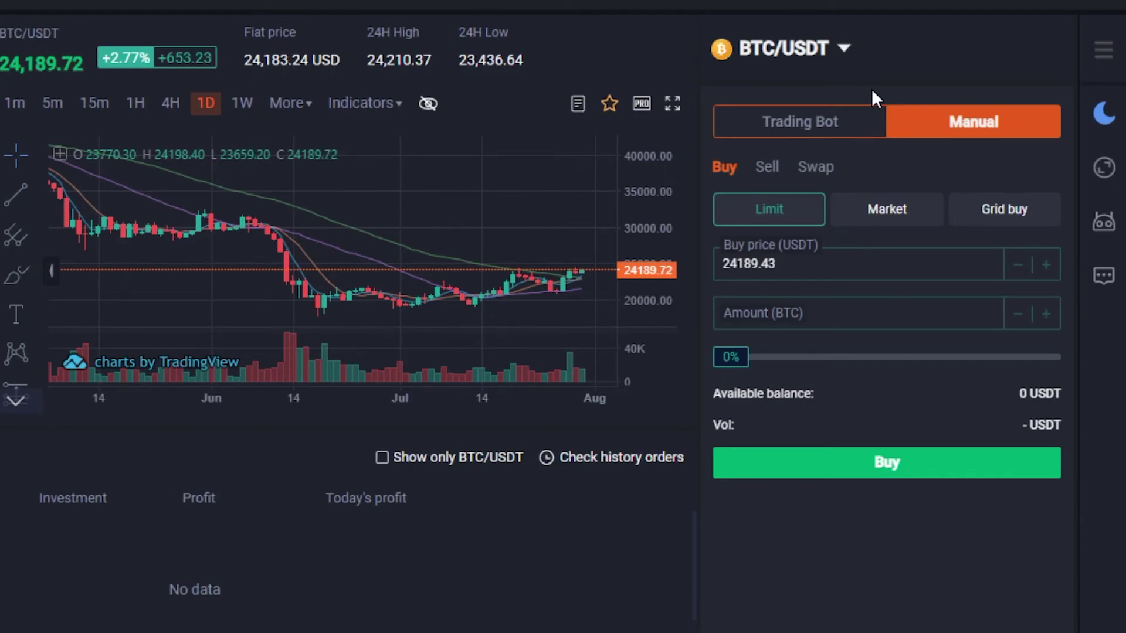
Open the BTC/USDT trading-pair list, scroll it, and close it again.
left_click(815, 51)
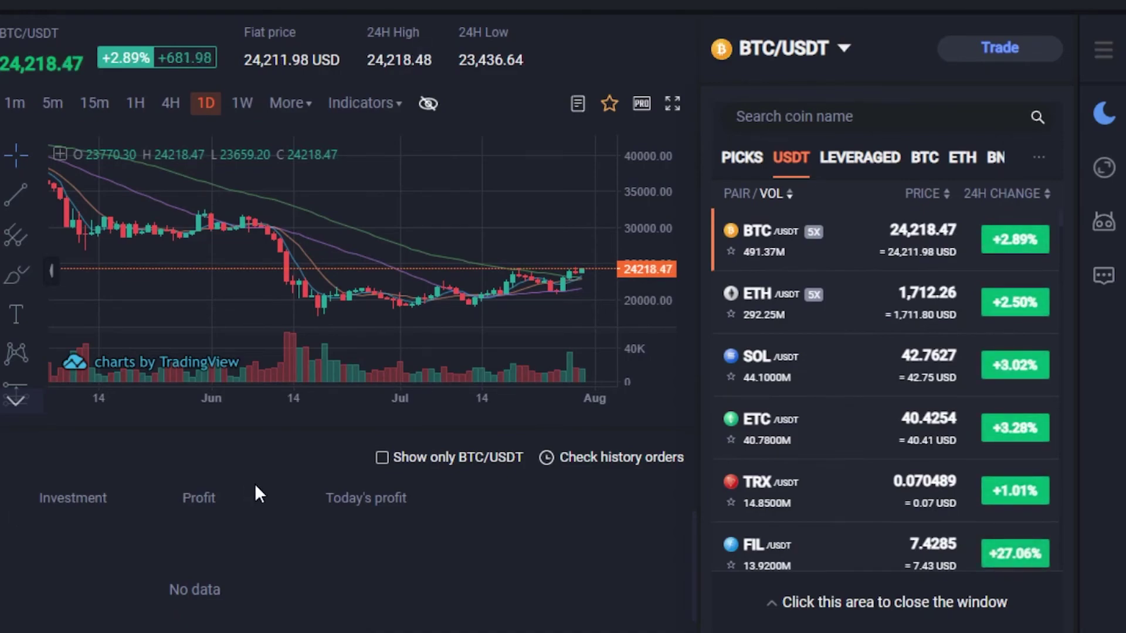
left_click_drag(693, 530, 689, 625)
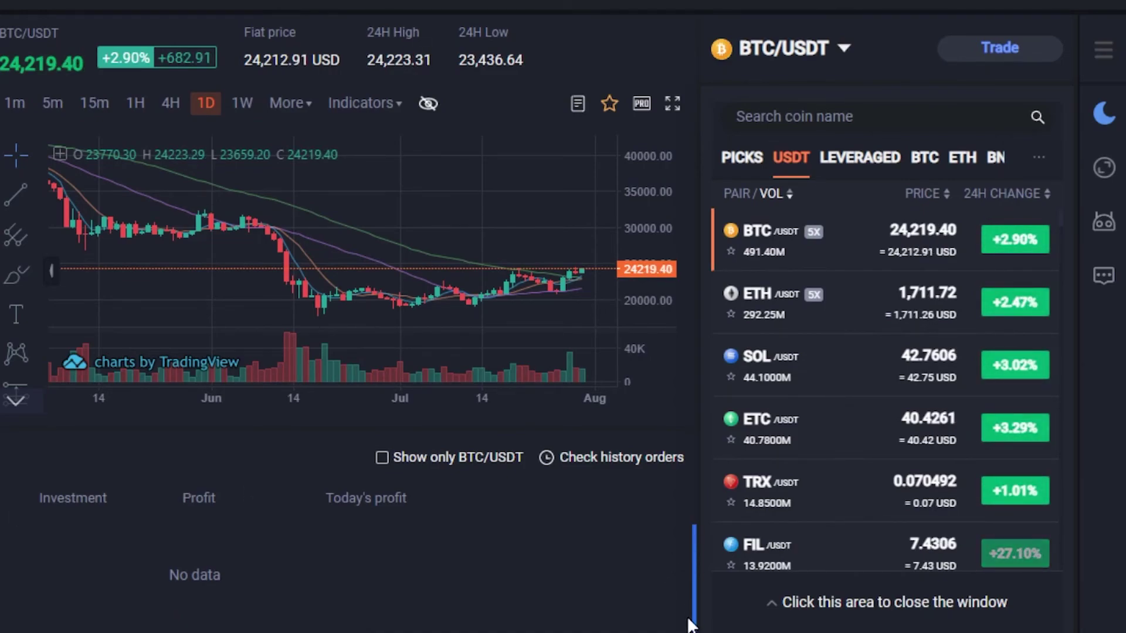
left_click(796, 44)
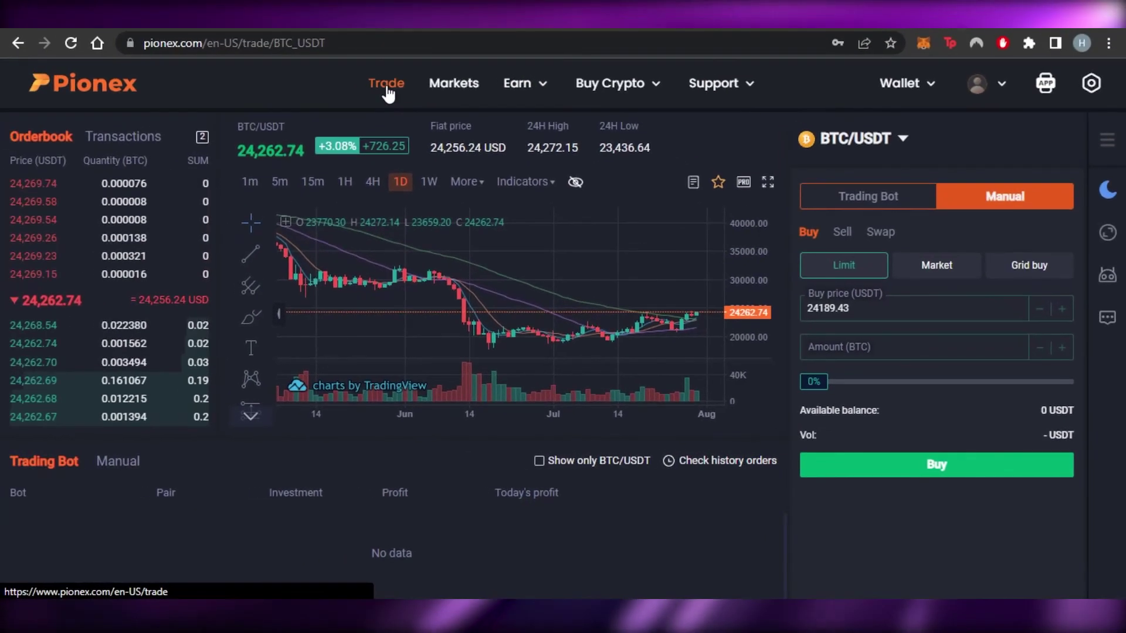
Go to the Pionex homepage and scroll down through it and back to the top.
left_click(387, 85)
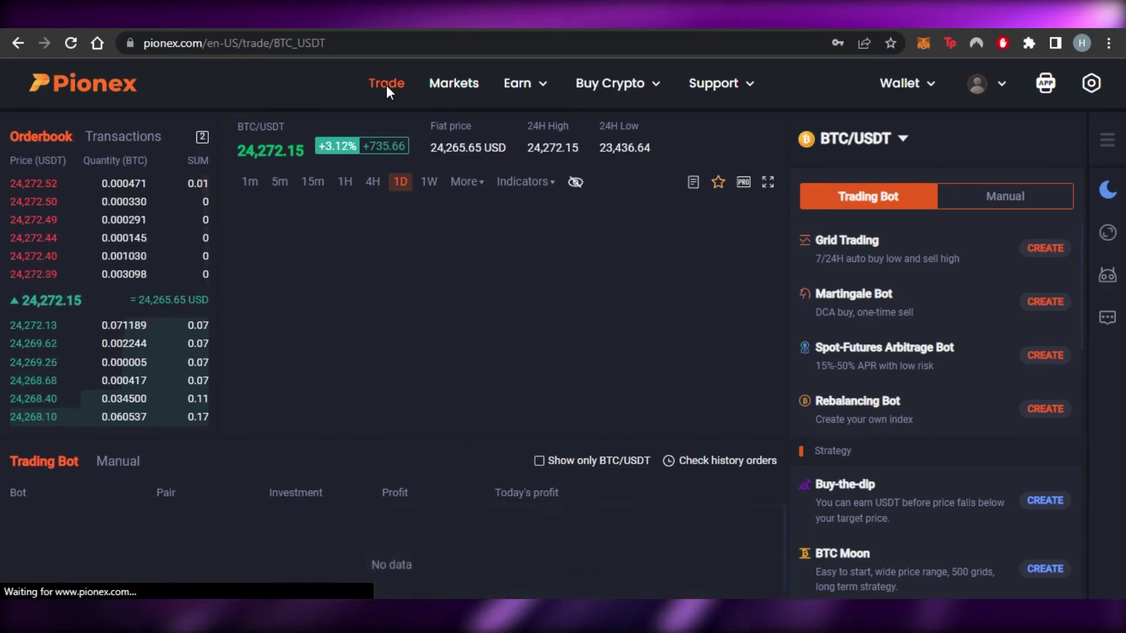
scroll(562, 352, "down", 6)
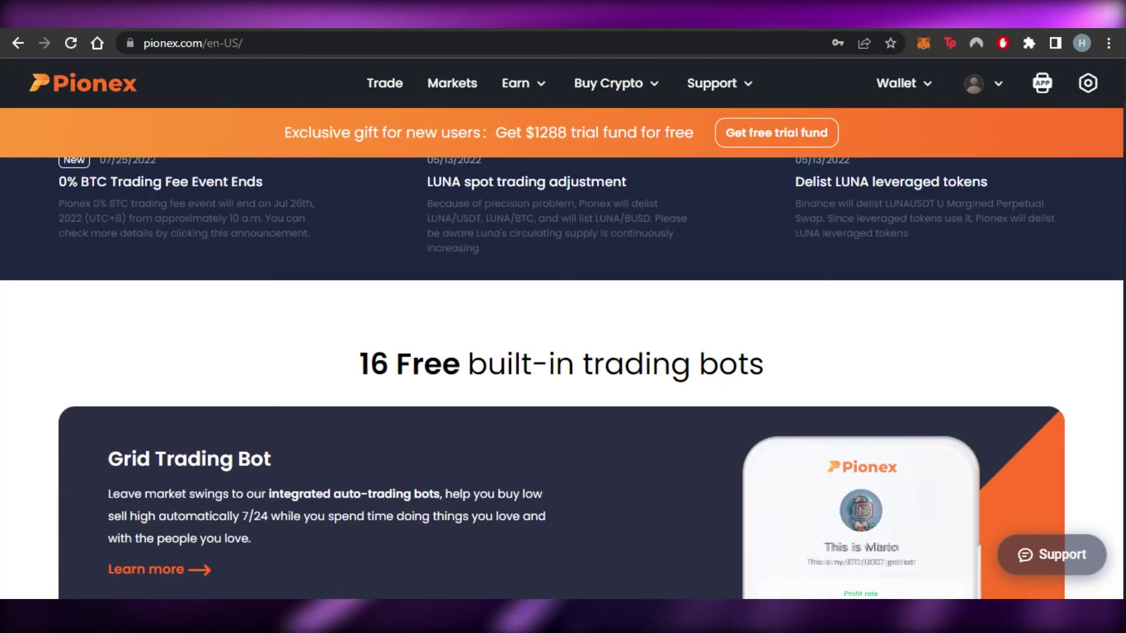
scroll(818, 457, "down", 15)
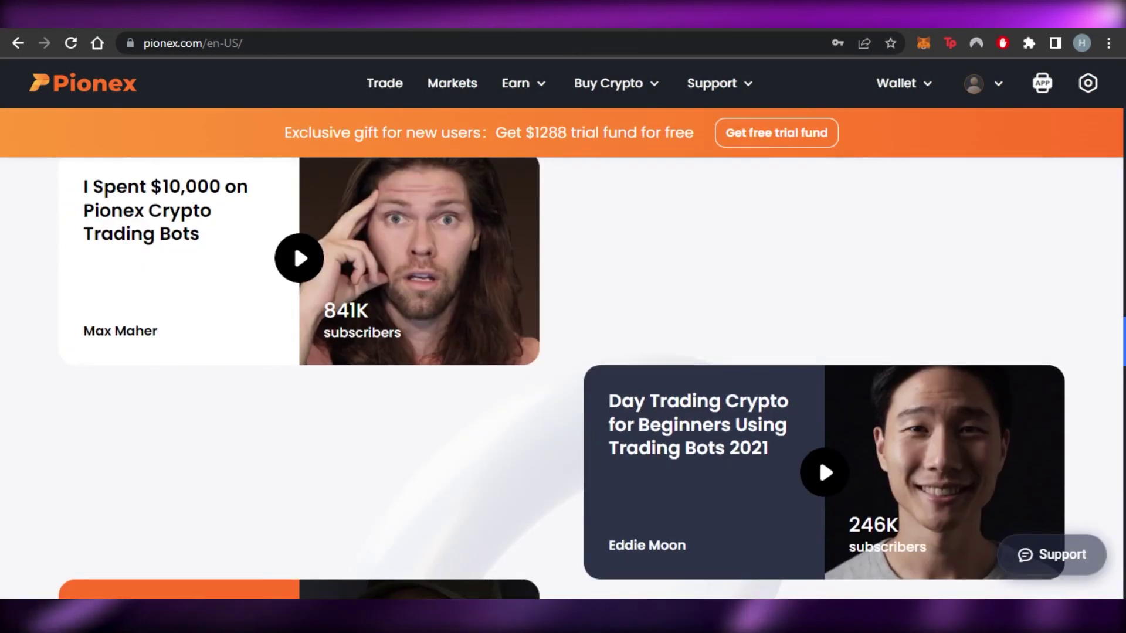
scroll(818, 456, "up", 15)
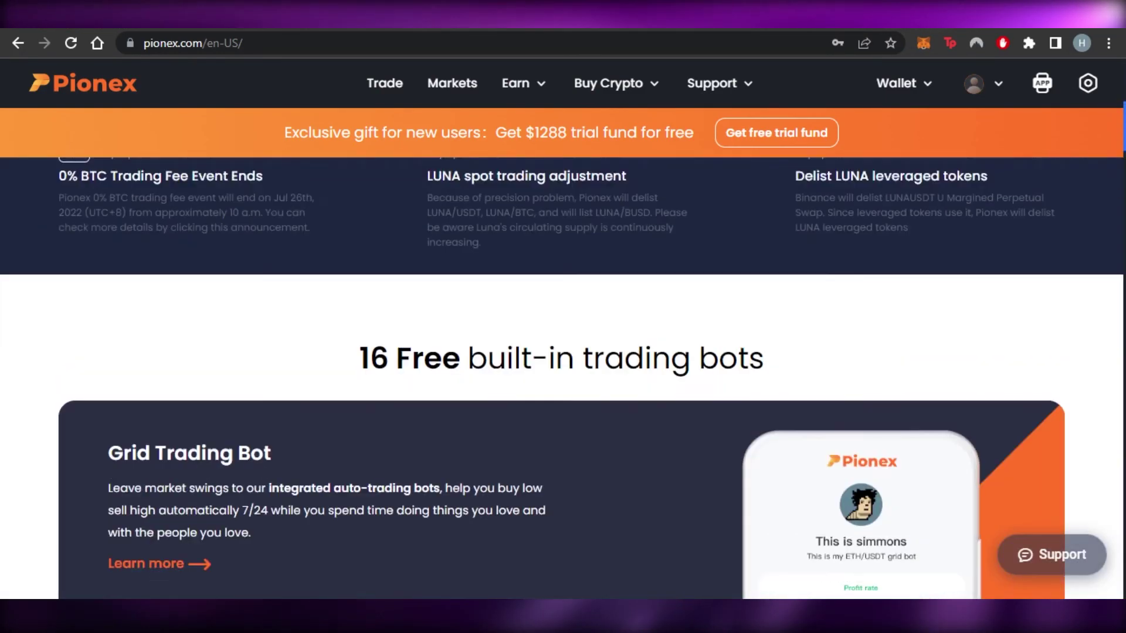
scroll(114, 390, "up", 8)
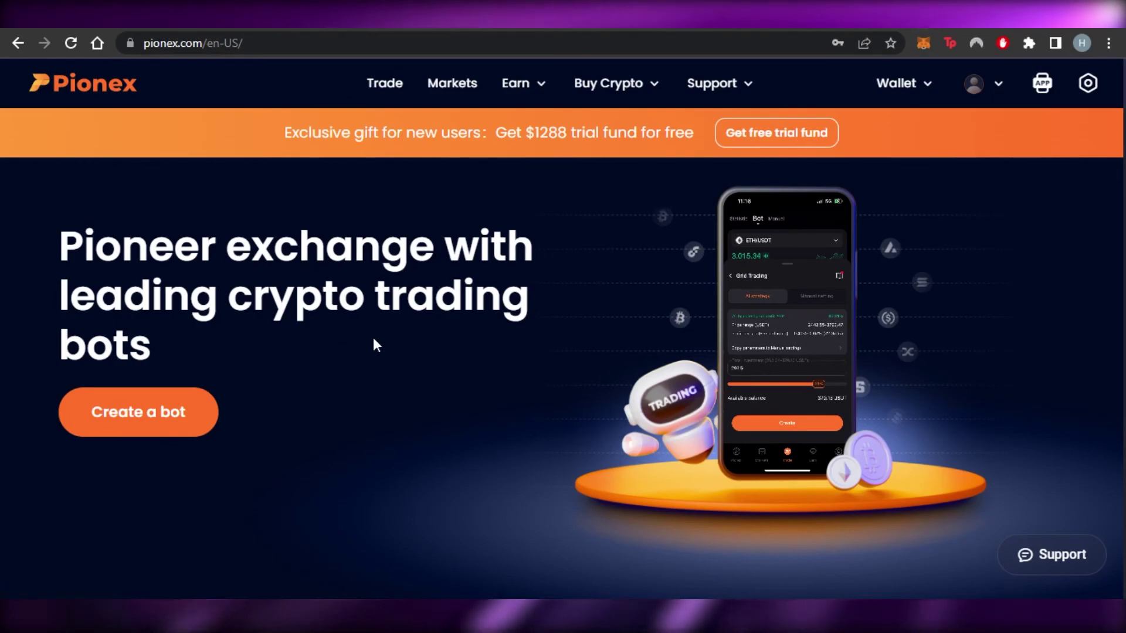
Return to the BTC/USDT trade page, with BTC at 24,264.00 and bot strategies listed.
mouse_move(1042, 85)
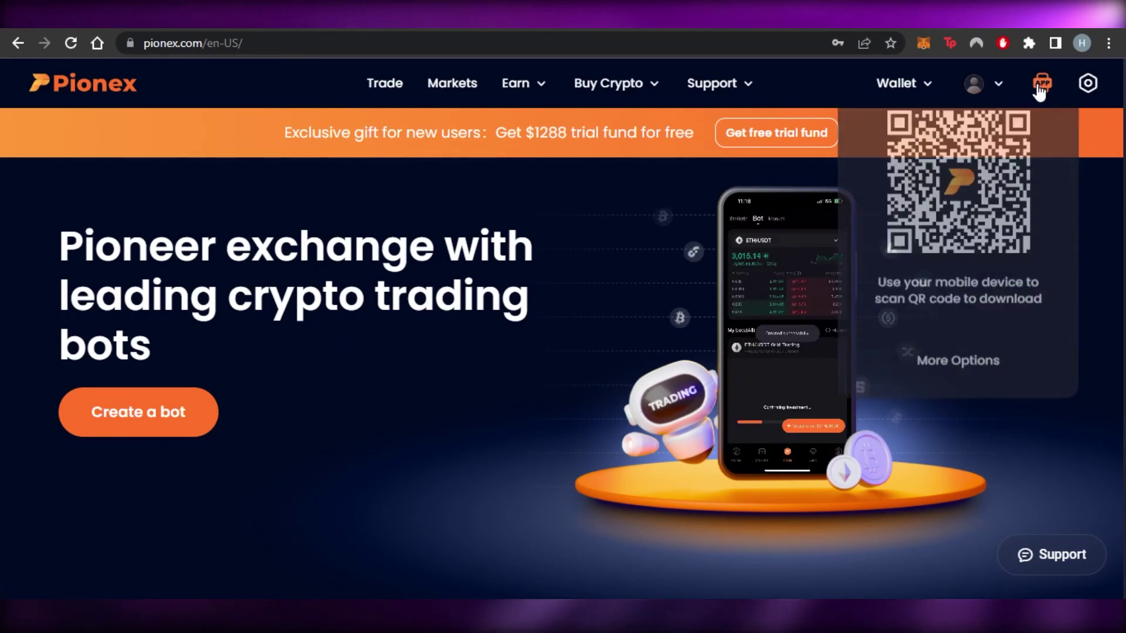
mouse_move(994, 94)
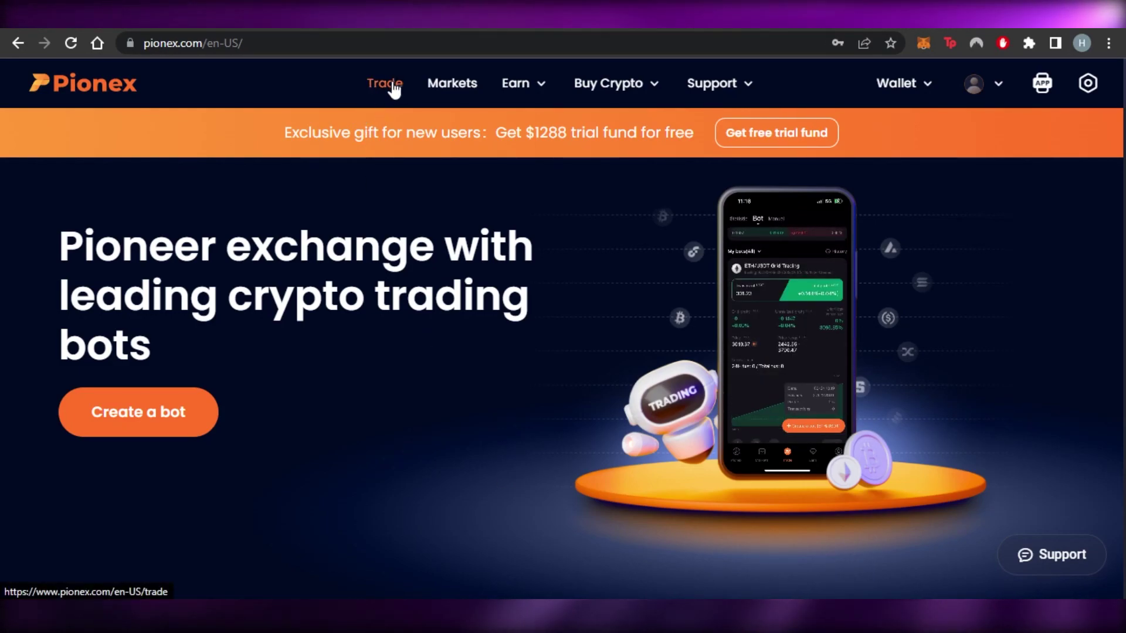
left_click(393, 88)
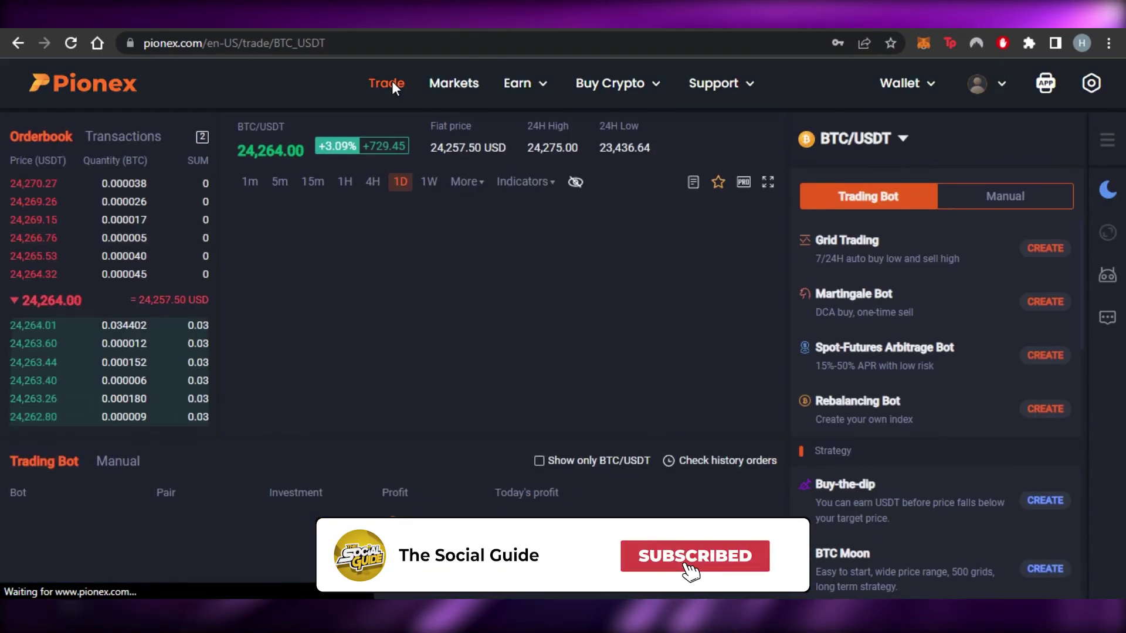